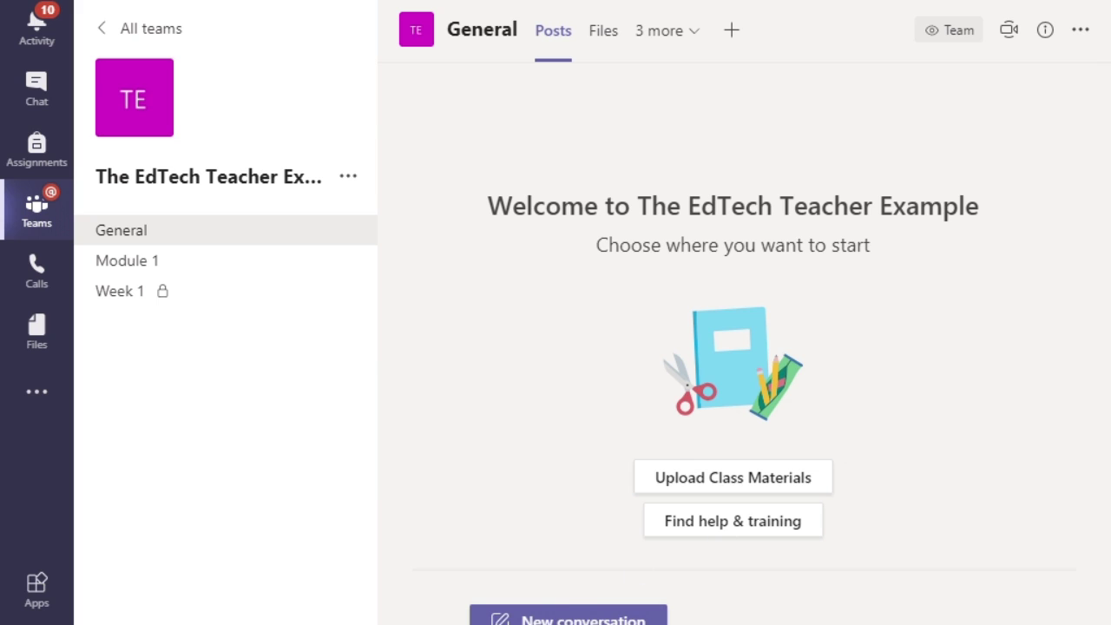
# Start a new post in the General channel with the full formatting editor and set its type to Announcement.
pyautogui.click(582, 620)
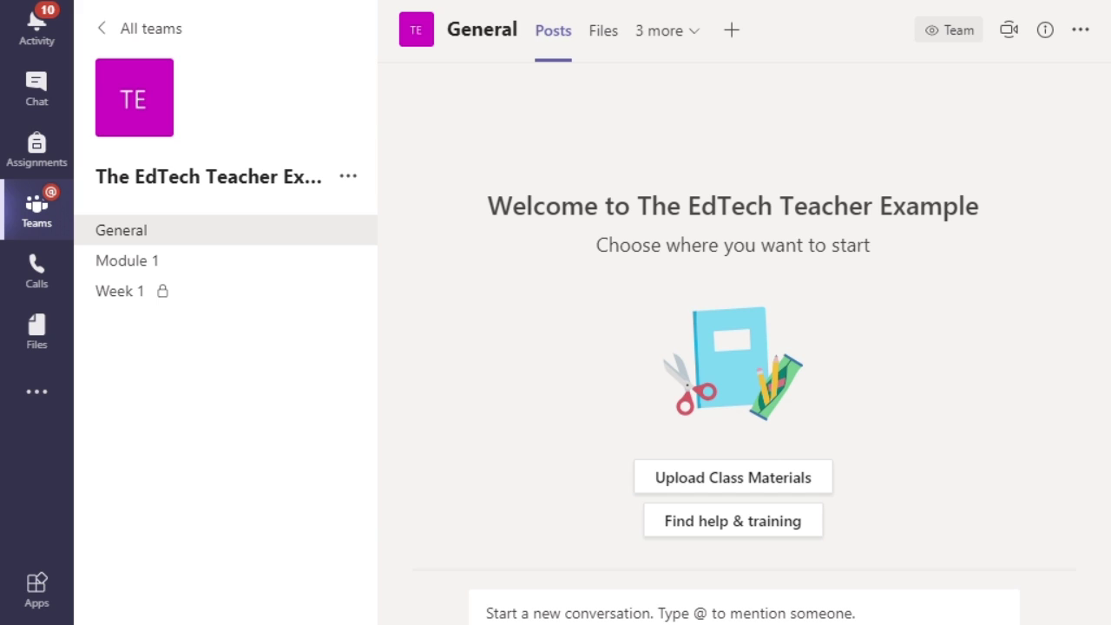
pyautogui.hotkey('ctrl', 'shift', 'x')
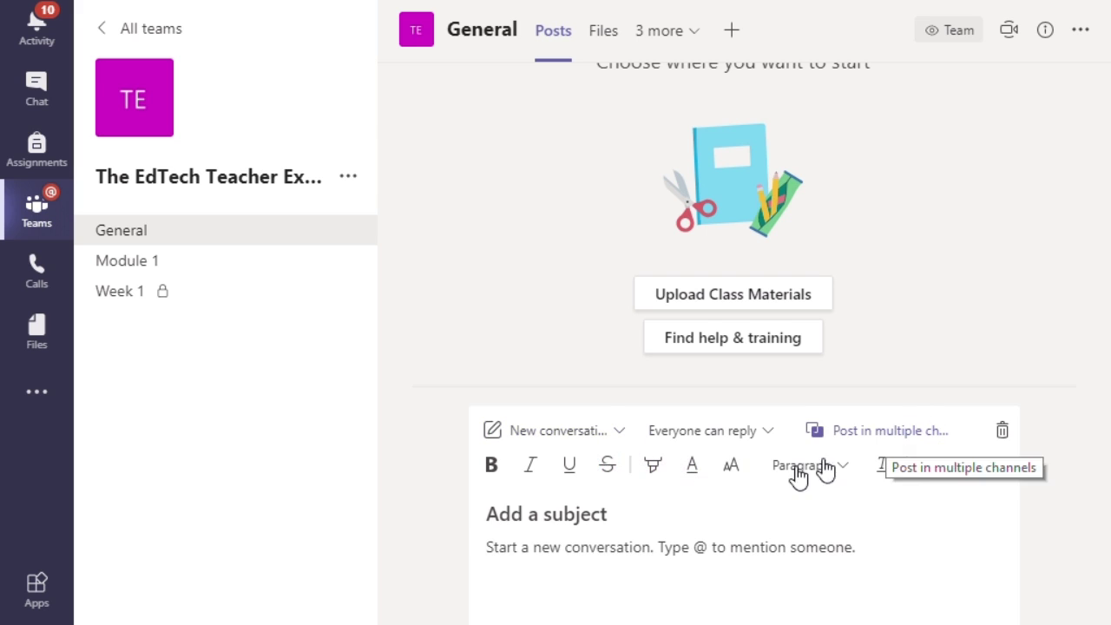
pyautogui.click(618, 431)
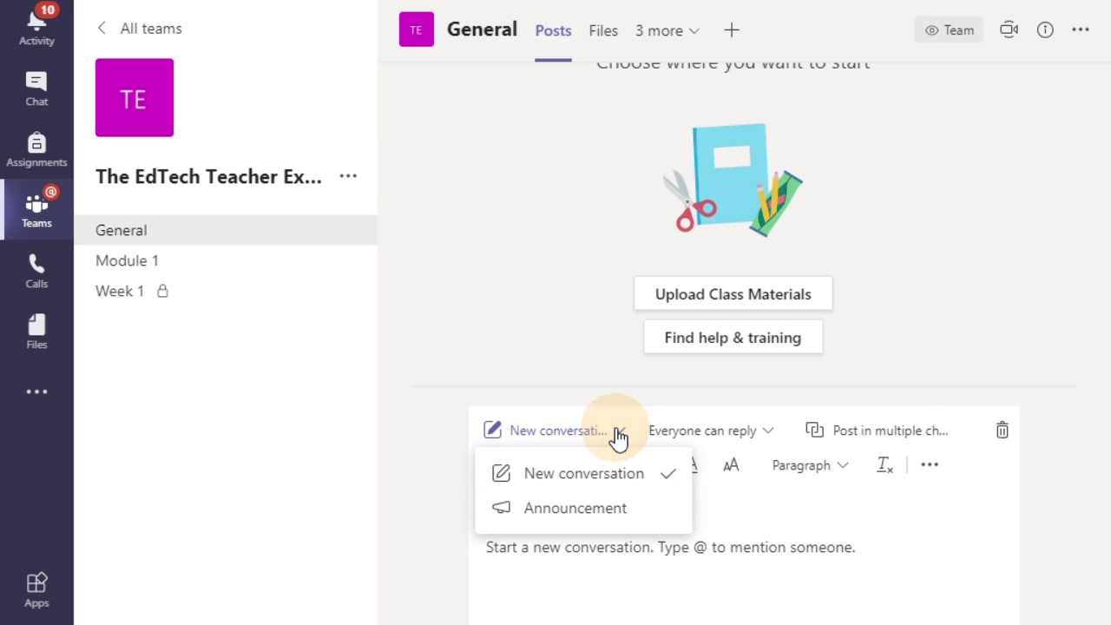
pyautogui.click(611, 509)
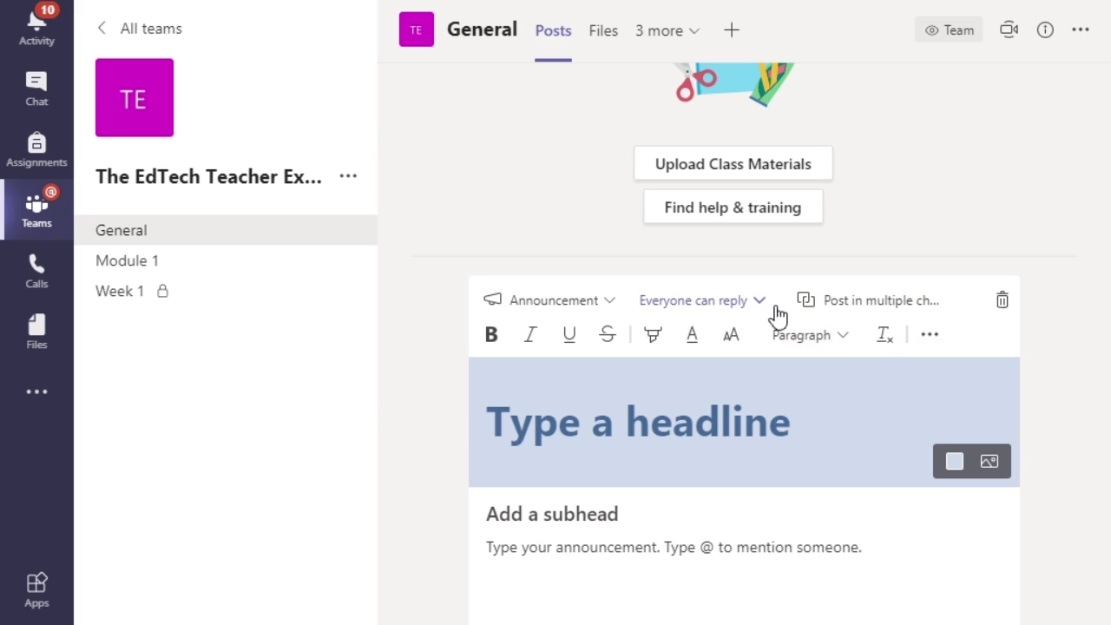
# Enable posting the announcement in multiple channels and enter the headline "Assignment 1".
pyautogui.click(761, 302)
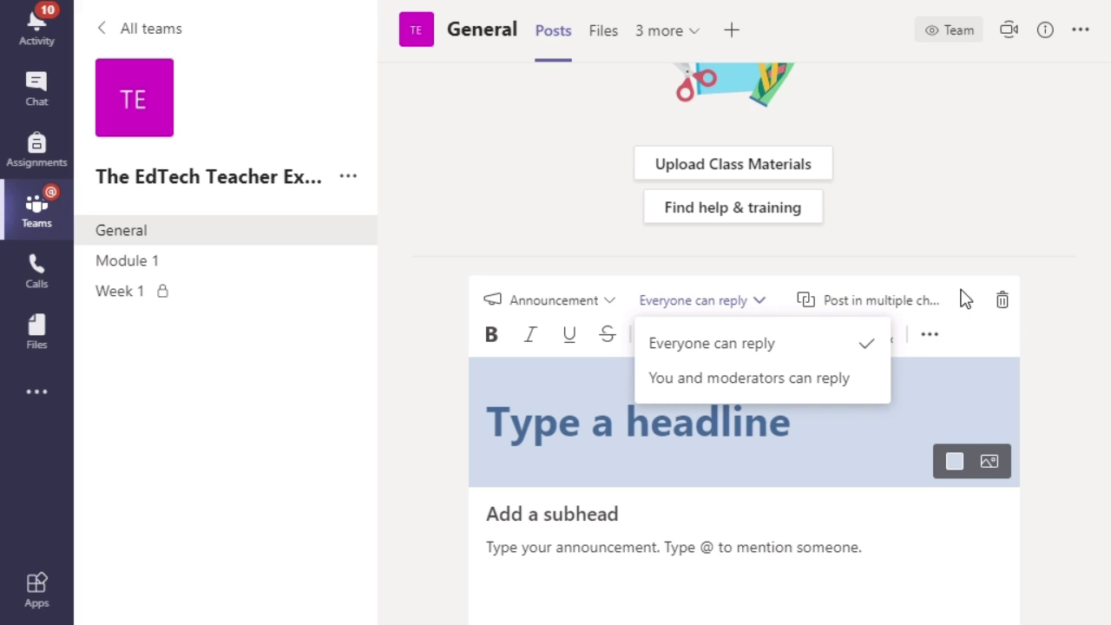
pyautogui.click(916, 311)
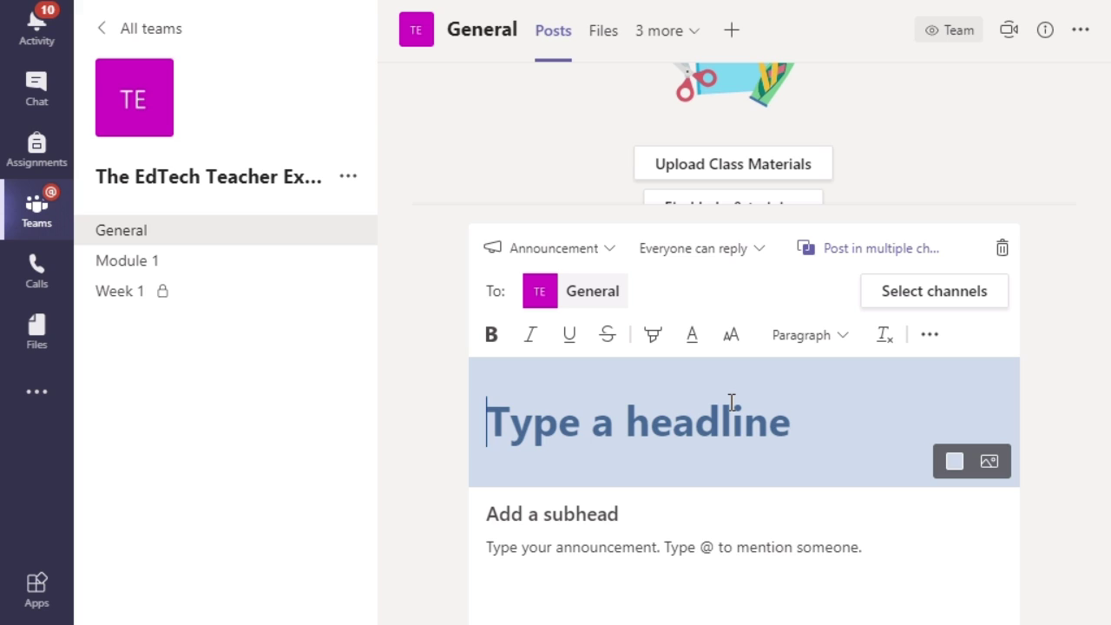
pyautogui.write('Assig')
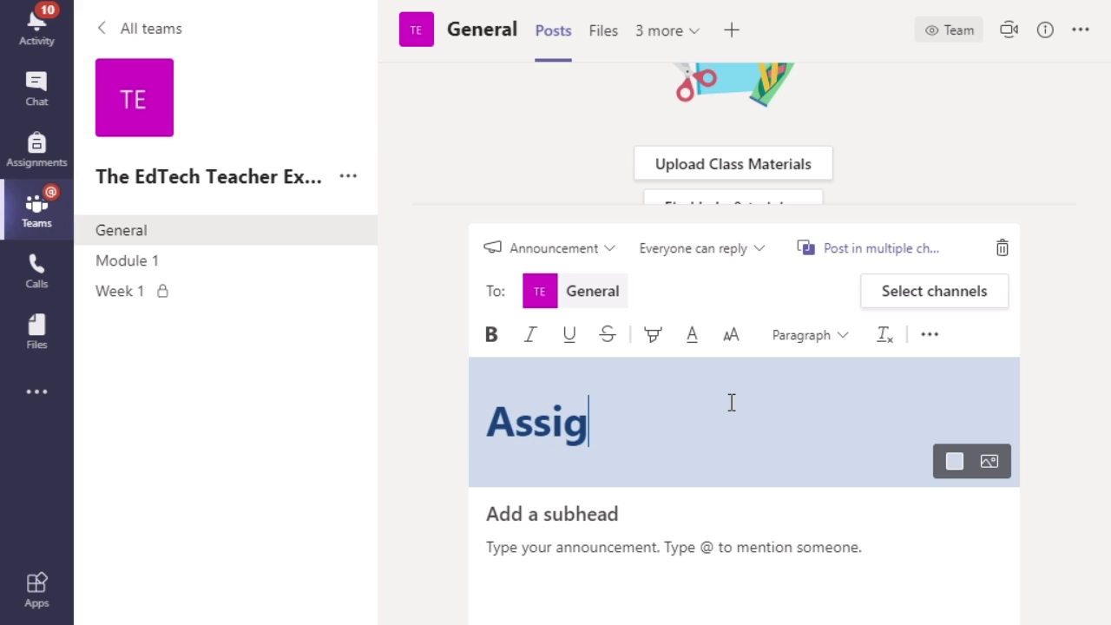
pyautogui.write('nment 1')
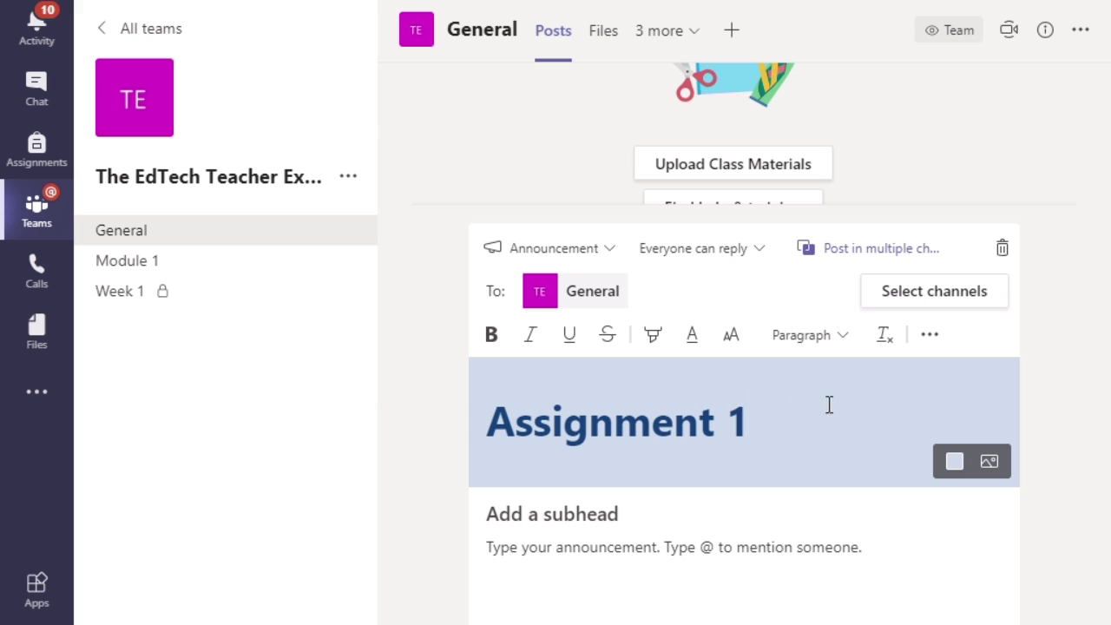
# Examine the headline's background colors, then the illustrations under General, Classes, and Clubs, Activities, and Sports.
pyautogui.click(955, 466)
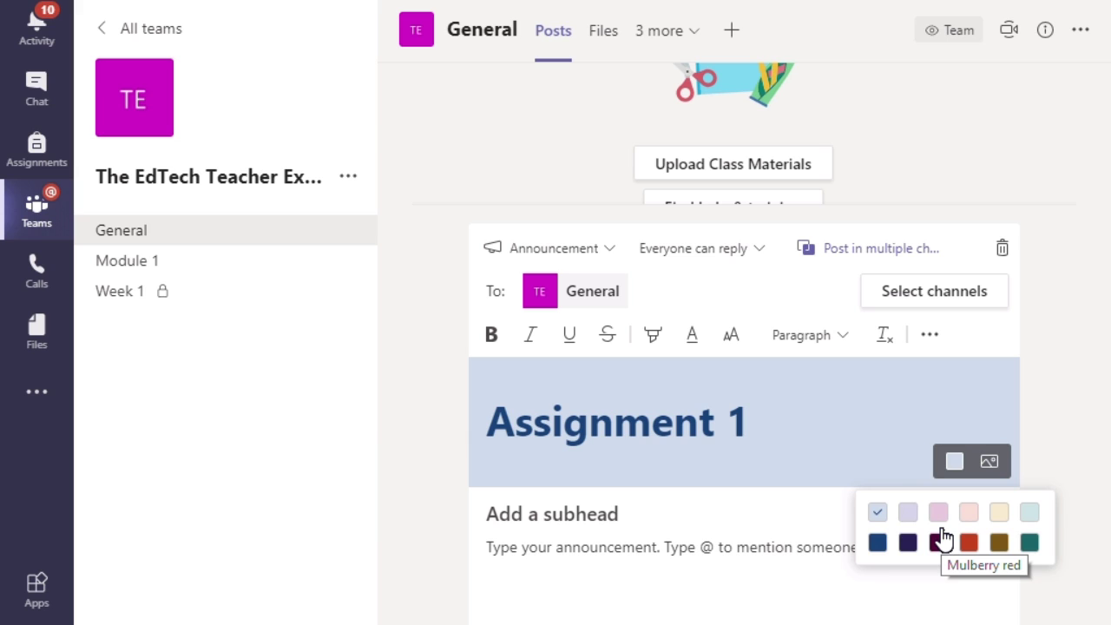
pyautogui.click(990, 465)
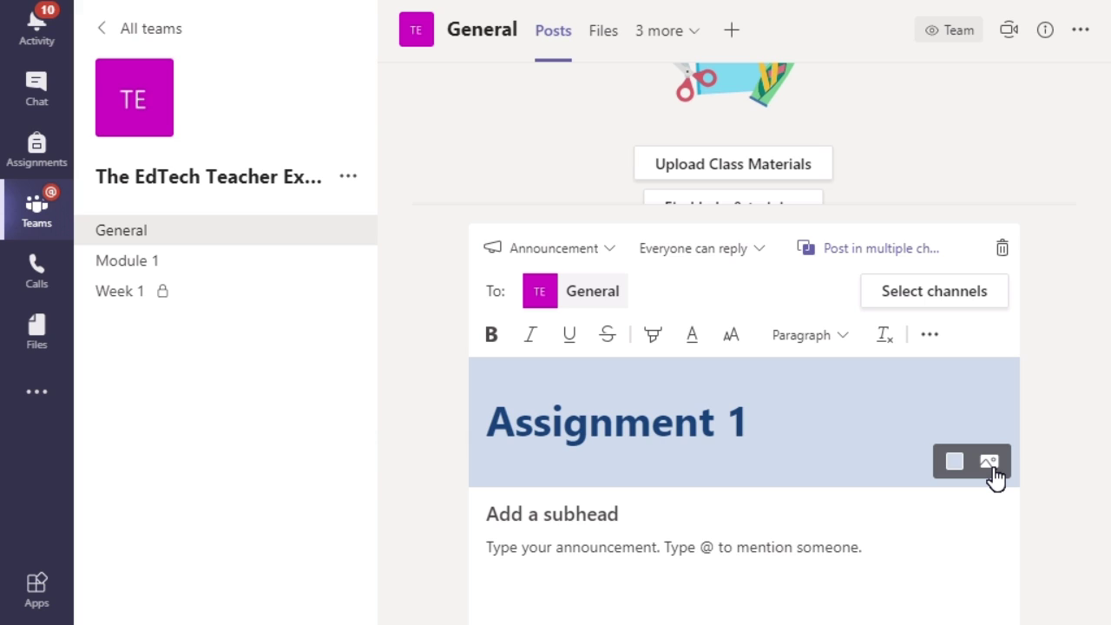
pyautogui.click(990, 473)
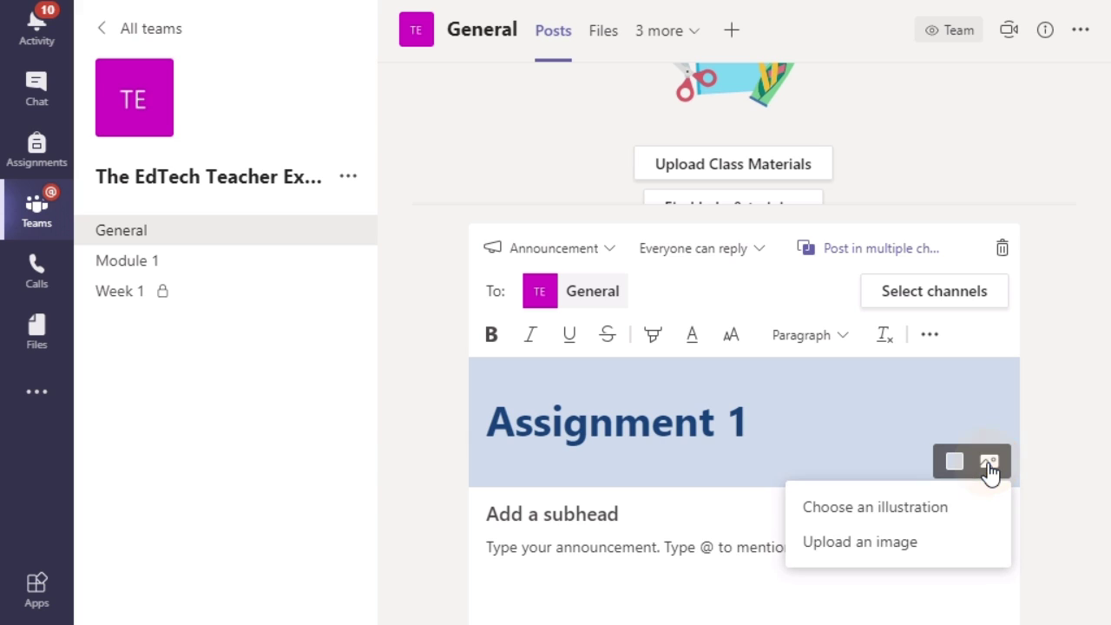
pyautogui.click(946, 516)
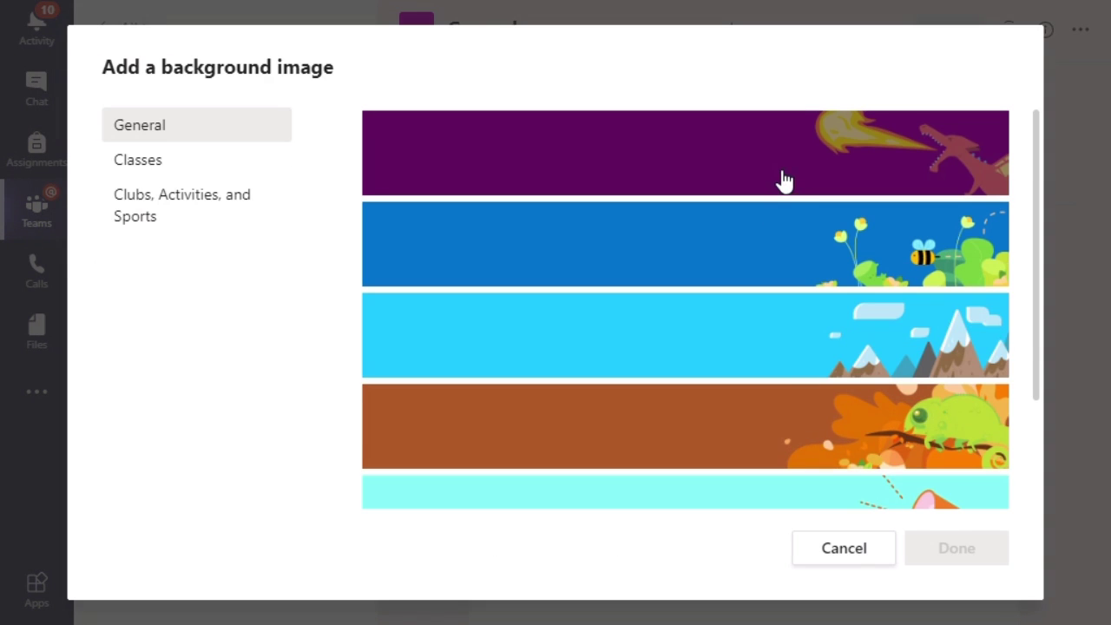
pyautogui.scroll(-2, 752, 193)
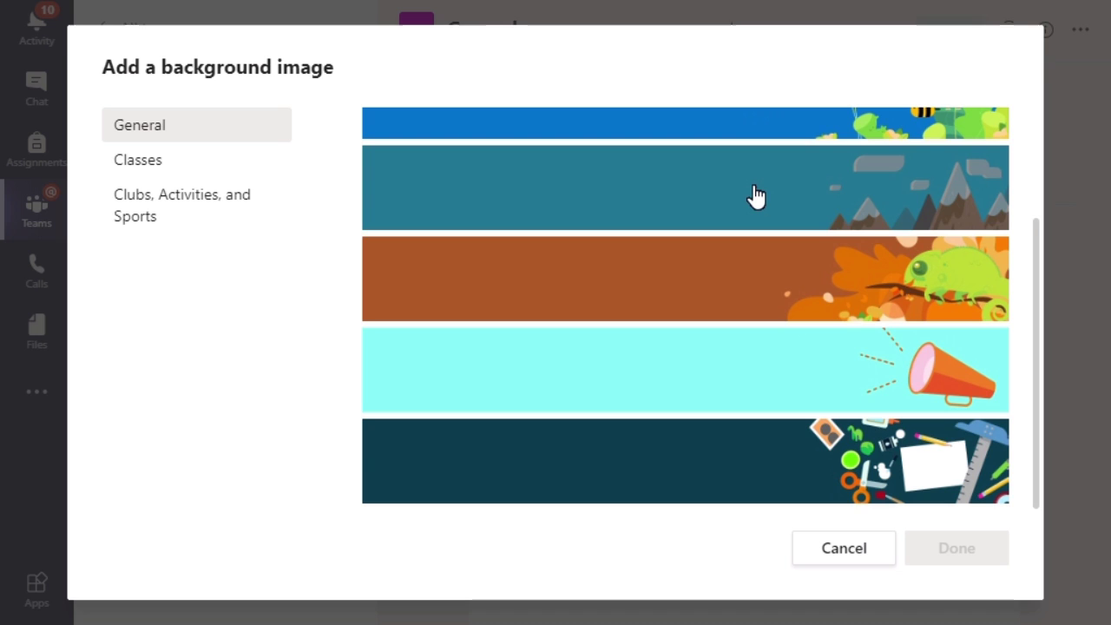
pyautogui.scroll(2, 753, 196)
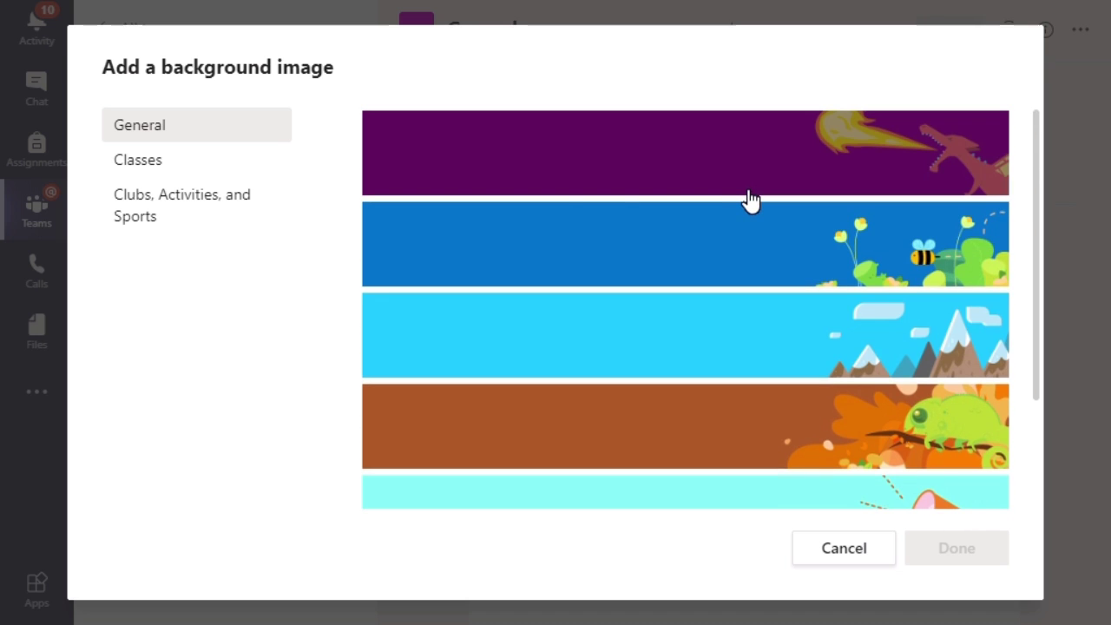
pyautogui.click(269, 168)
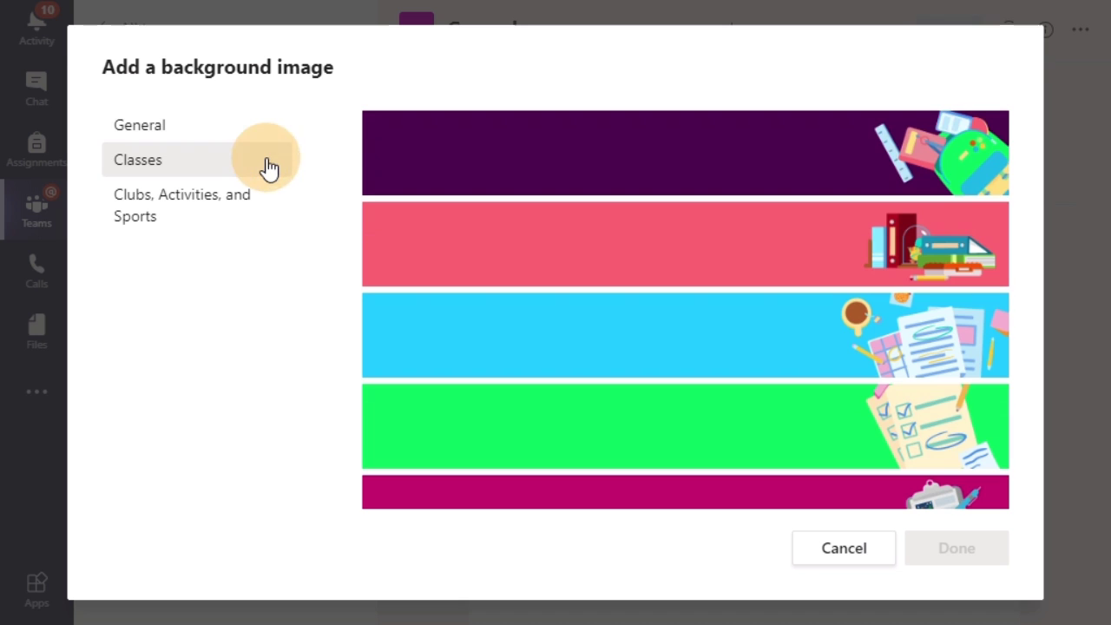
pyautogui.click(231, 198)
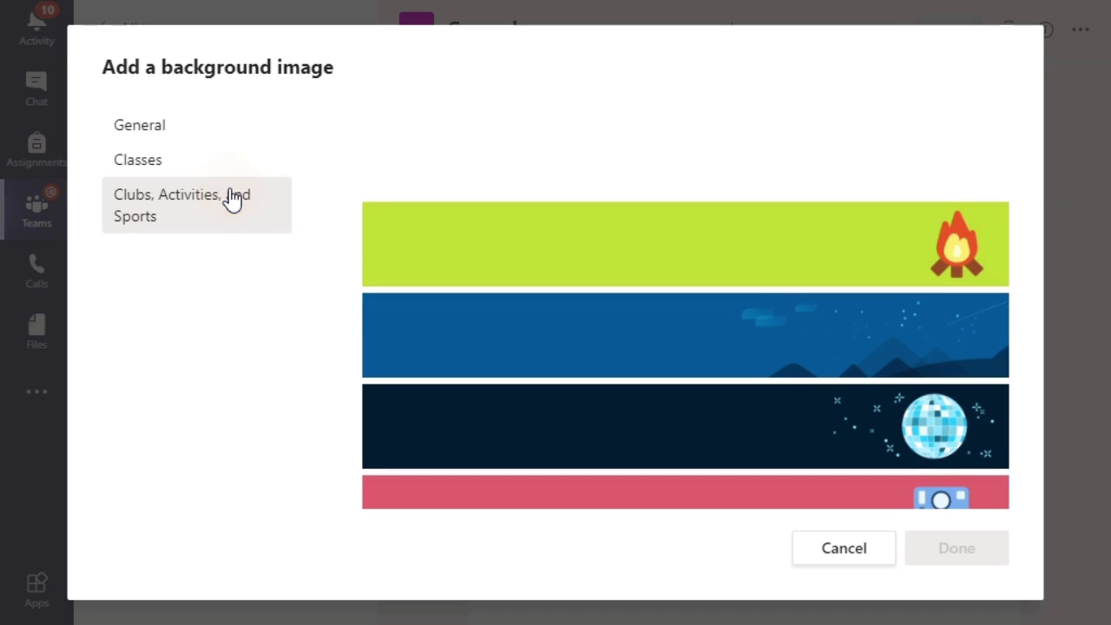
pyautogui.scroll(-1, 709, 292)
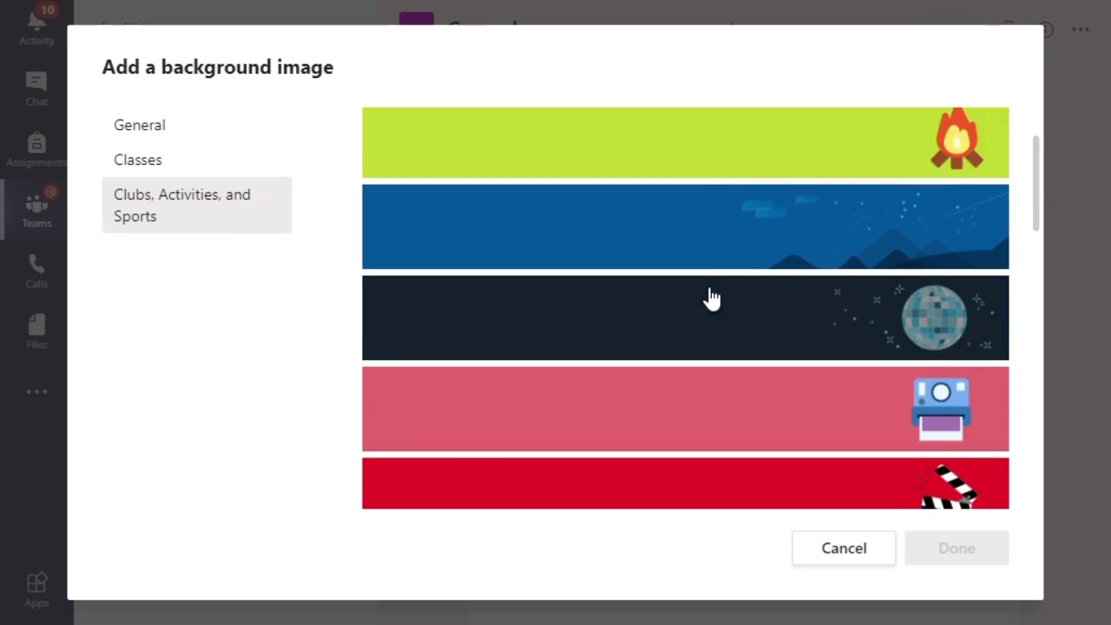
pyautogui.scroll(-5, 707, 297)
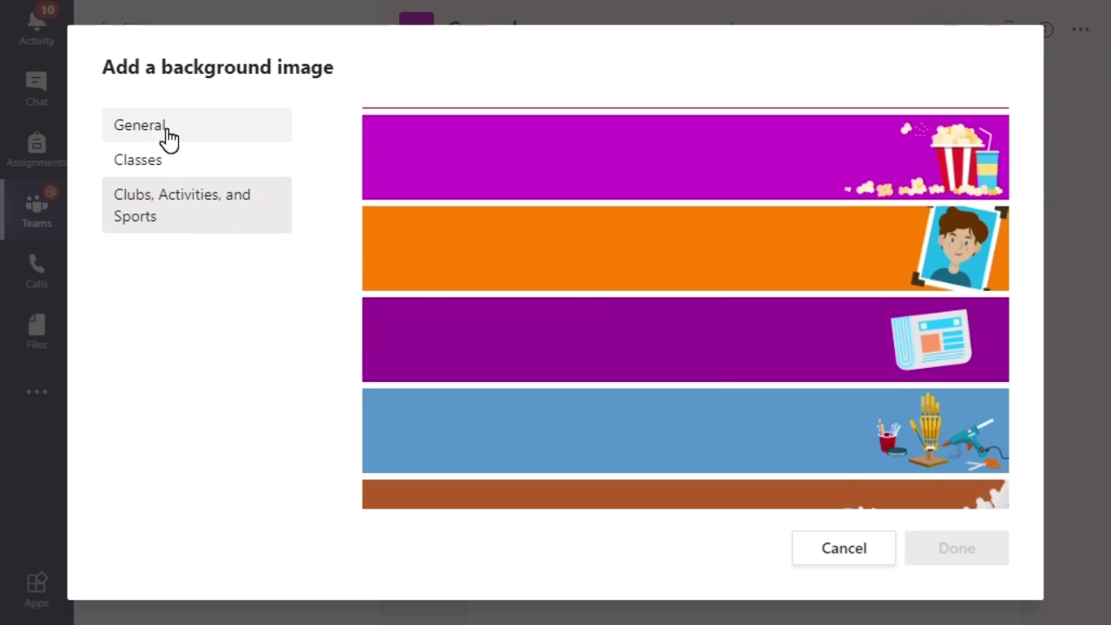
# Apply the purple fire-breathing dragon illustration from the General category as the headline background.
pyautogui.click(168, 139)
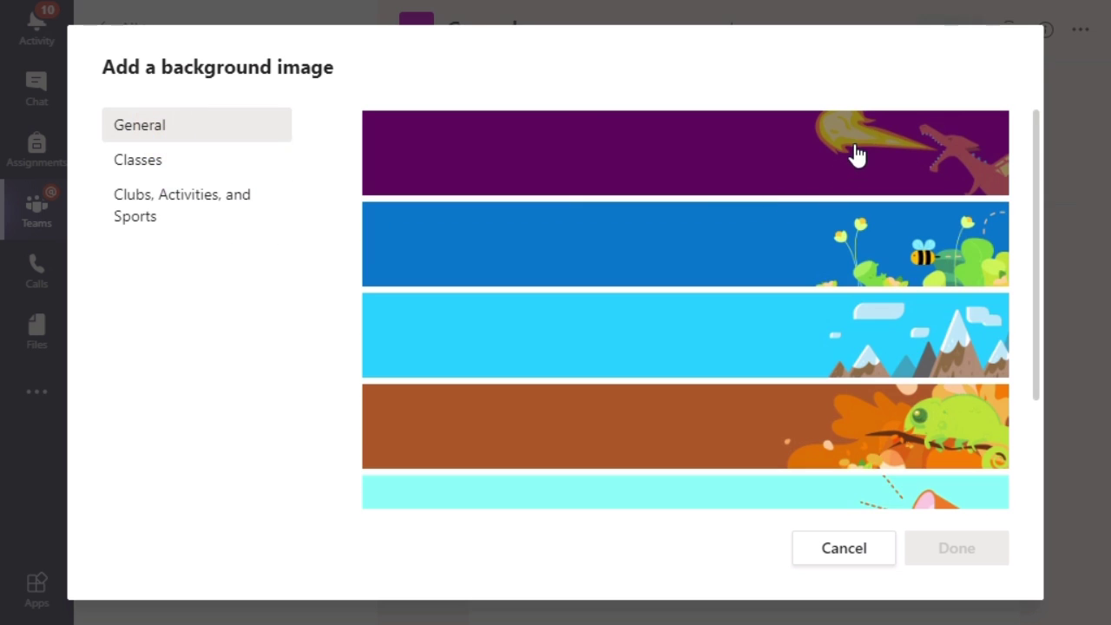
pyautogui.click(856, 151)
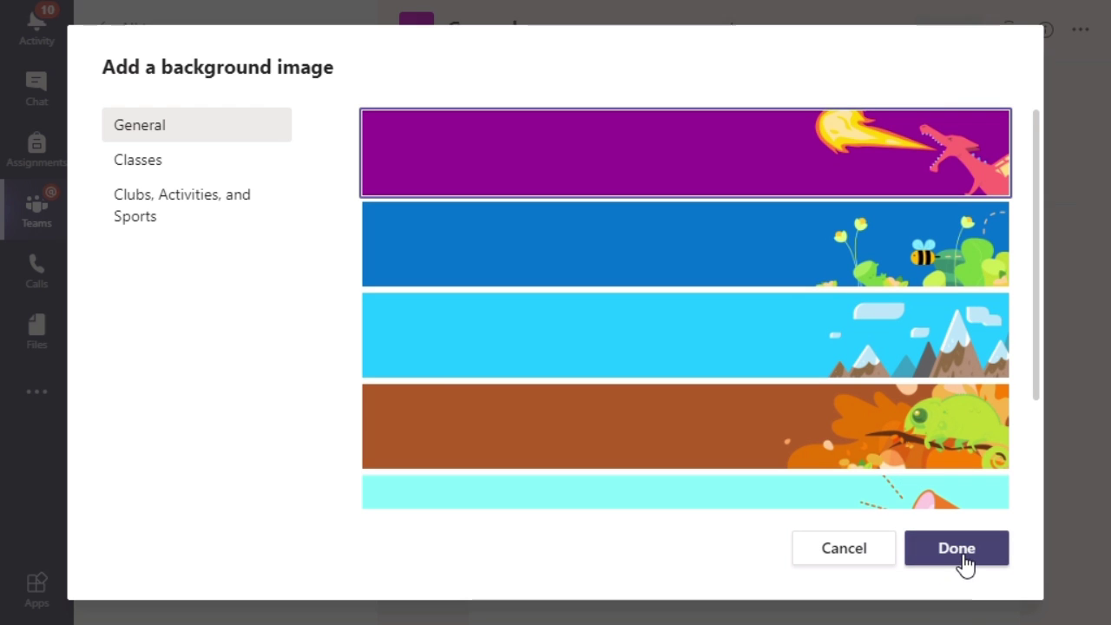
pyautogui.click(956, 549)
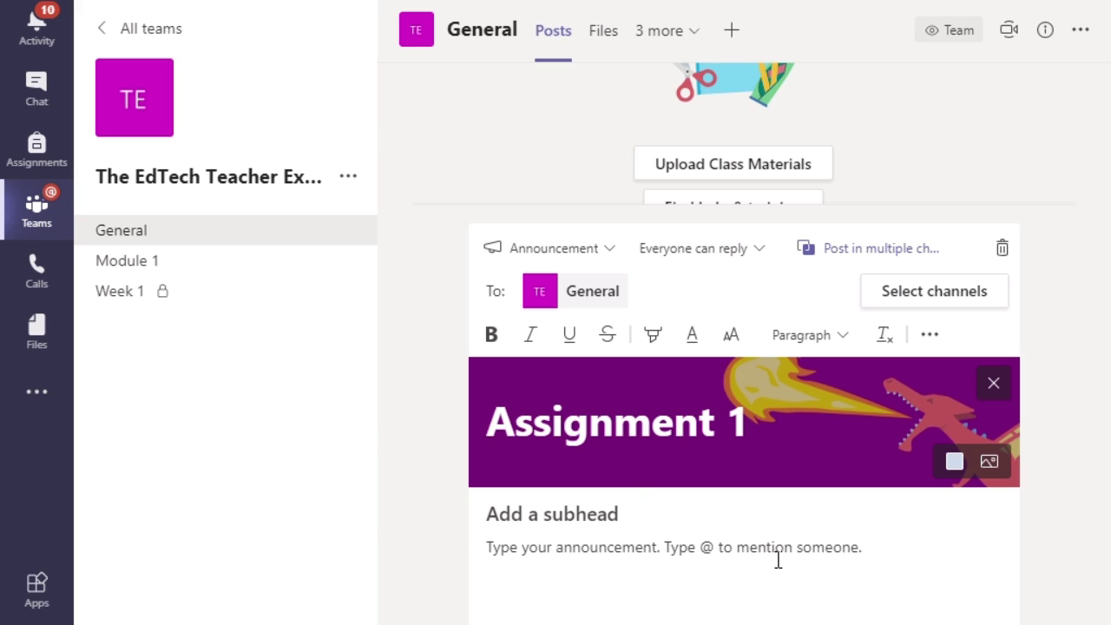
# Enter "Module 1 Assignment" as the announcement's subhead.
pyautogui.click(596, 507)
pyautogui.write('Mod')
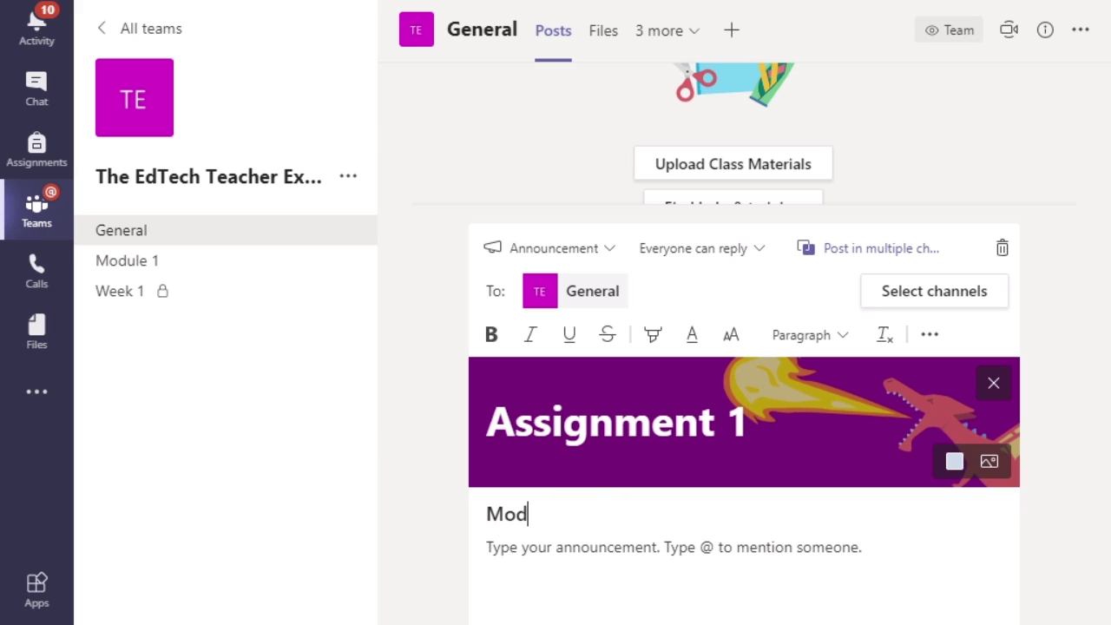
pyautogui.write('ule 1 Assignment')
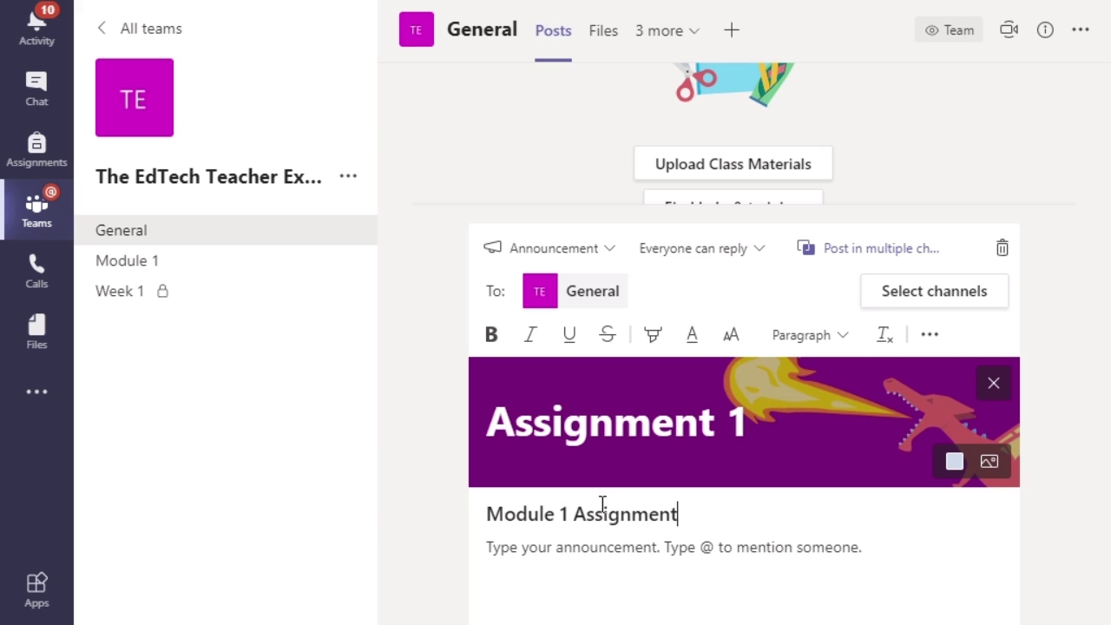
# Write the announcement's message body: "This assignment is due on Thursday.".
pyautogui.press('Return')
pyautogui.write('This assigh')
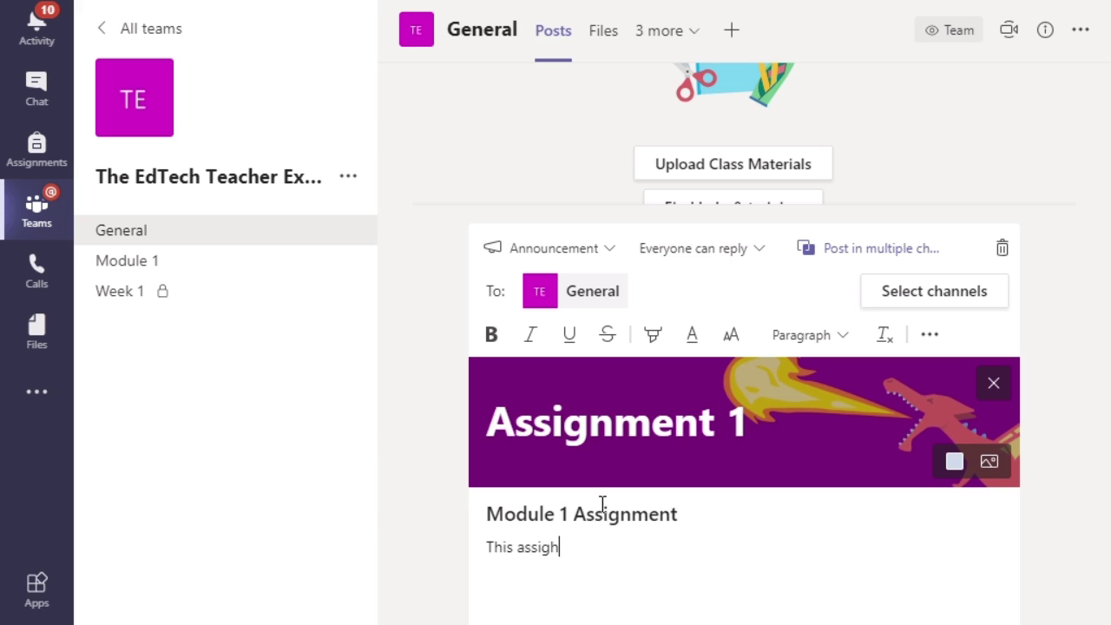
pyautogui.press('BackSpace')
pyautogui.write('nment is due on Thursday.')
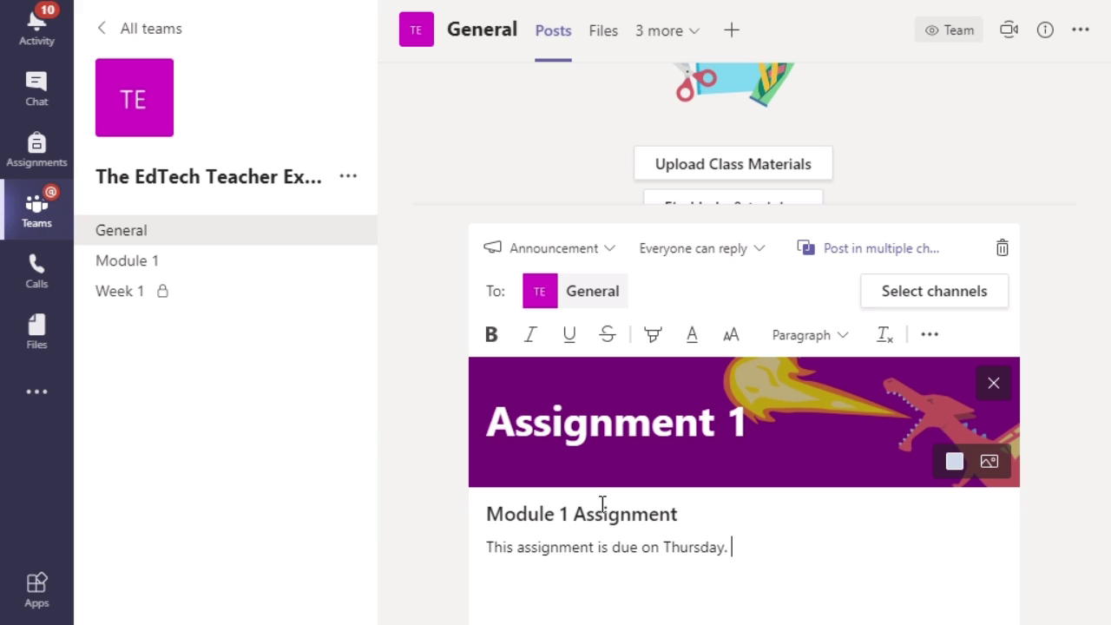
# Mention the team The EdTech Teacher Example at the end of the message and post the announcement.
pyautogui.write('@')
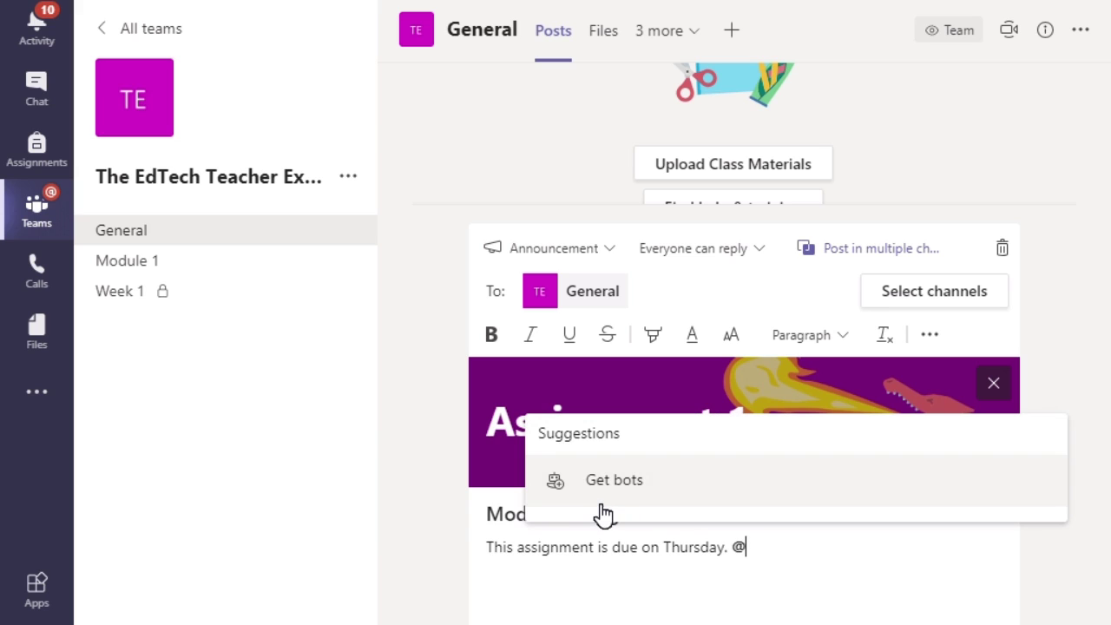
pyautogui.write('Th')
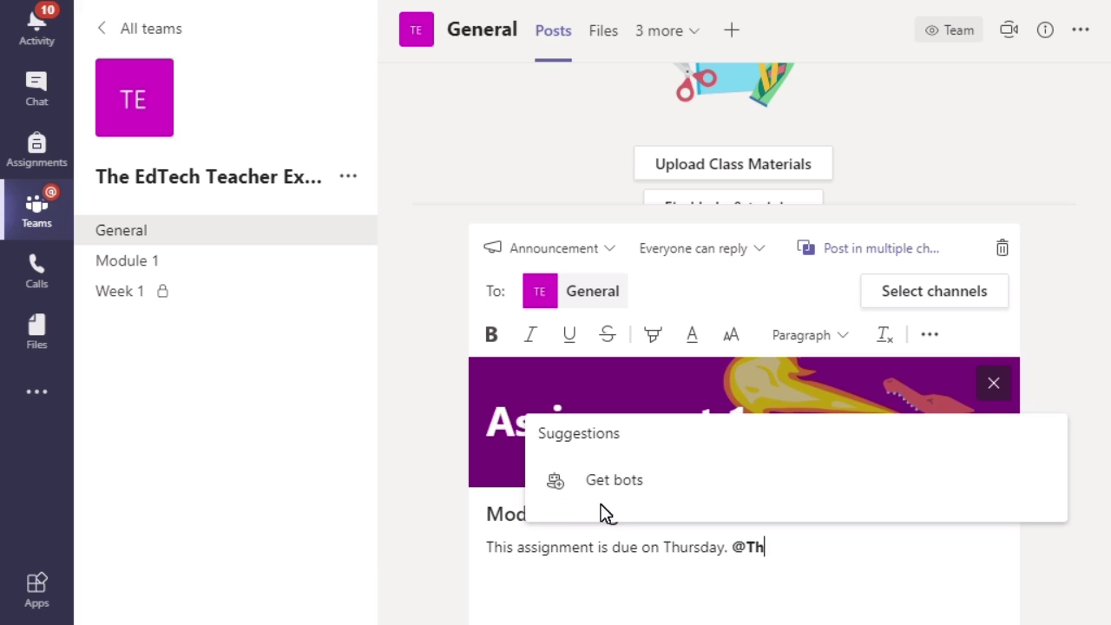
pyautogui.write('eE')
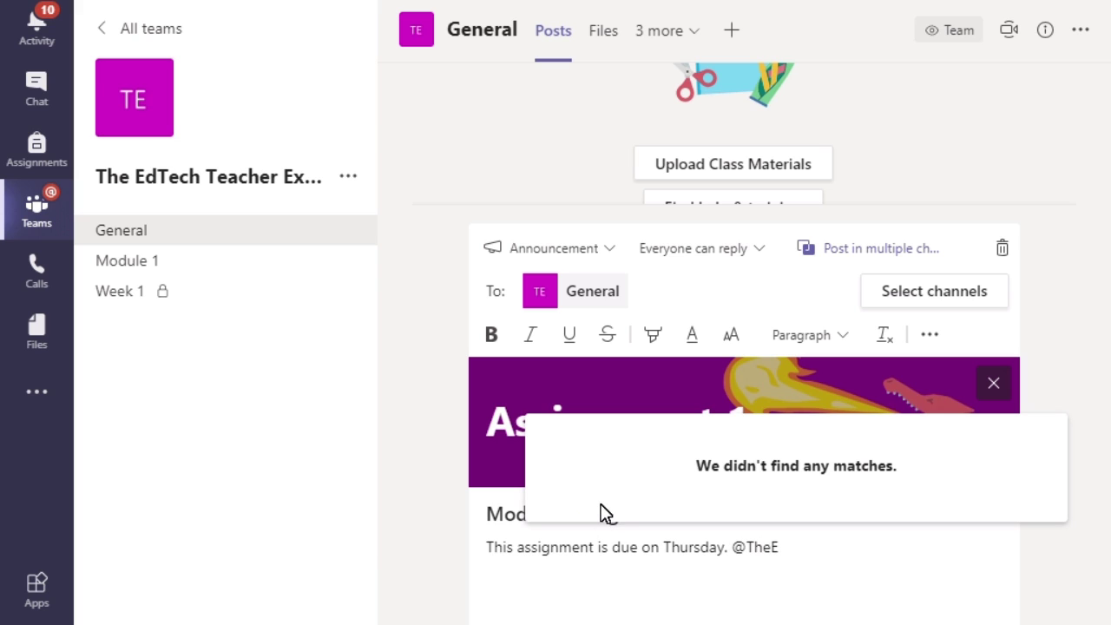
pyautogui.press('BackSpace')
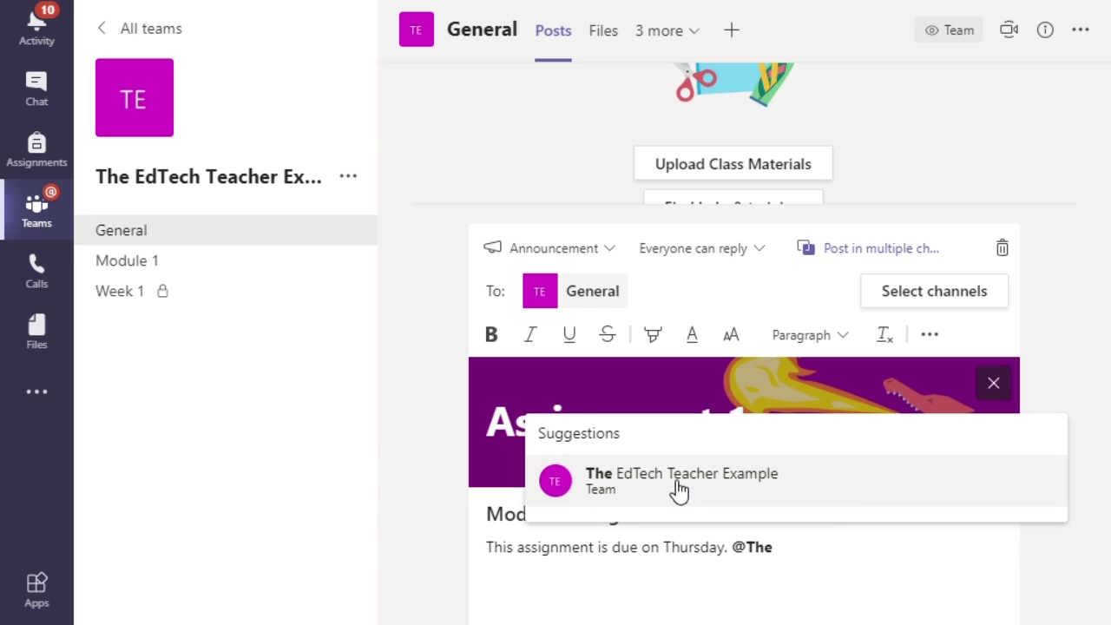
pyautogui.click(675, 488)
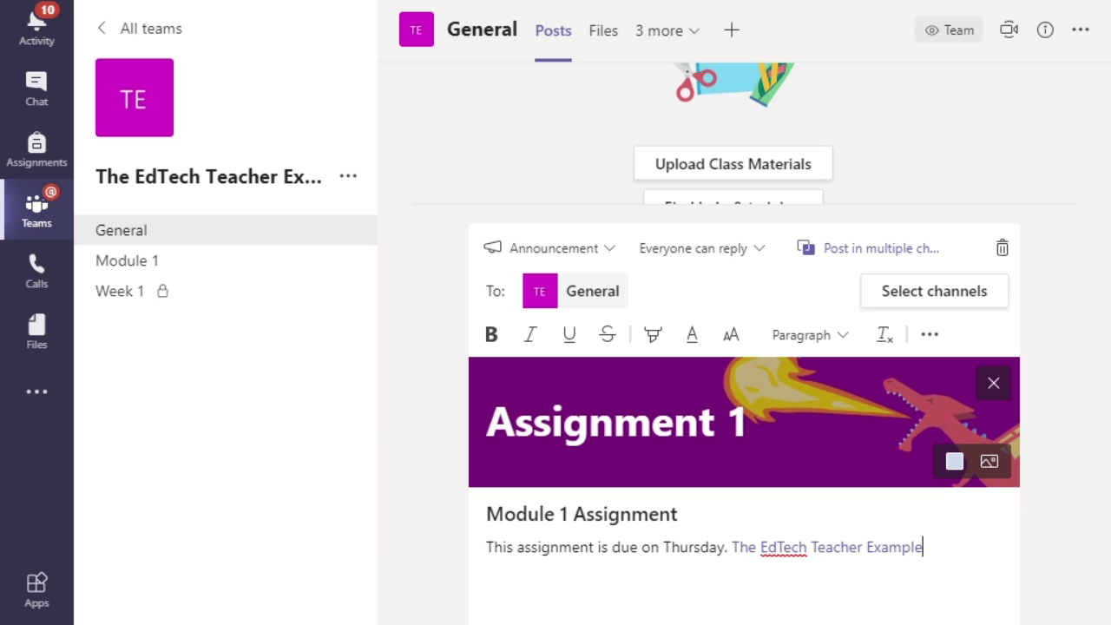
pyautogui.click(999, 623)
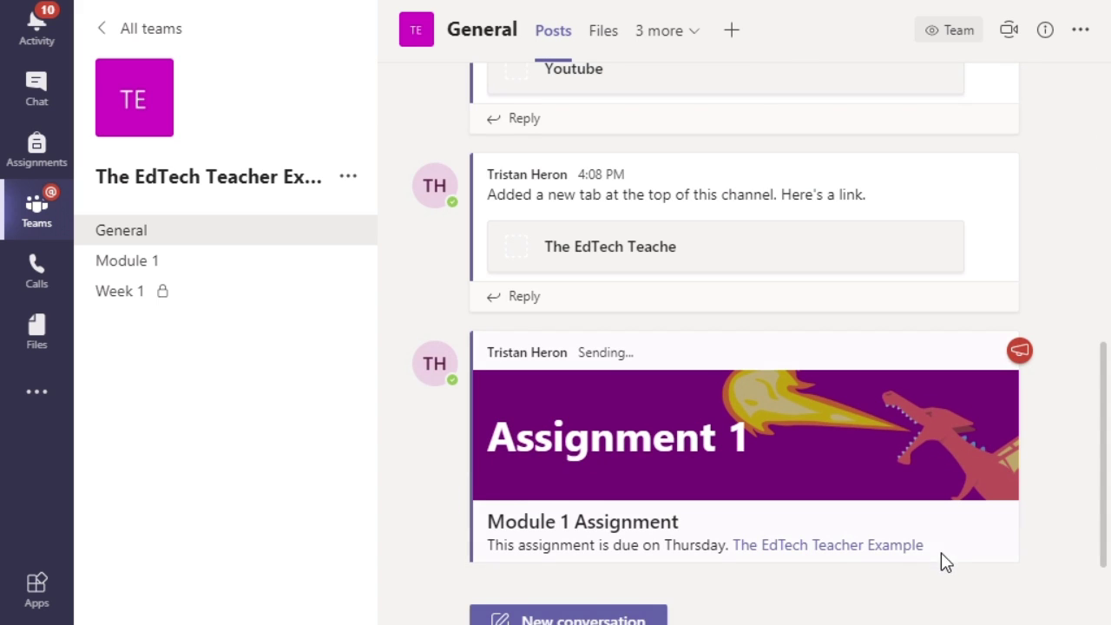